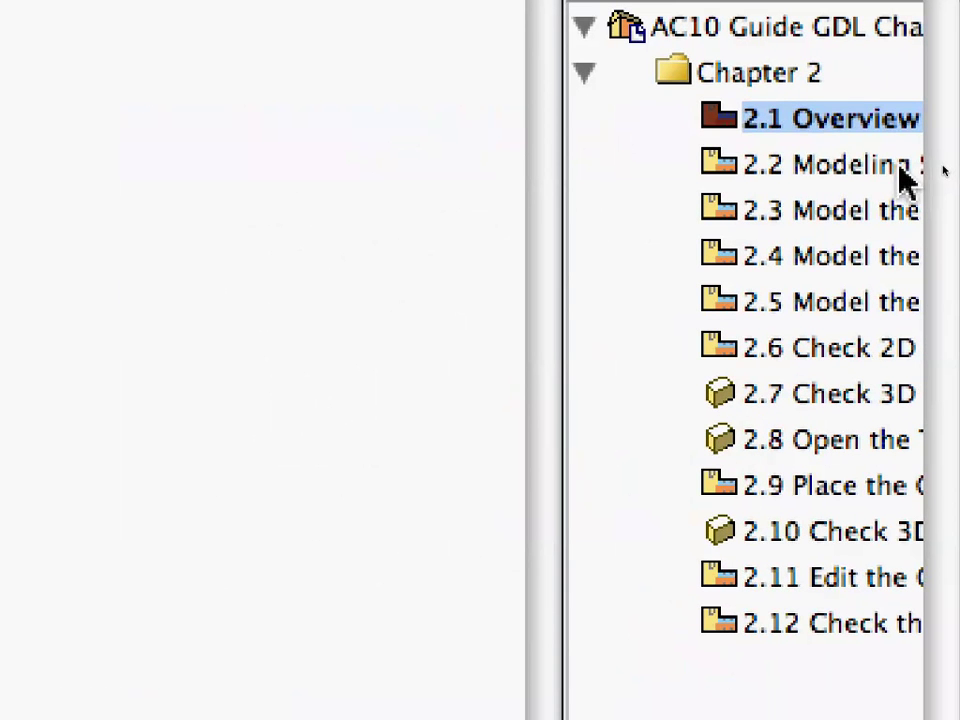
# - Open the 2.2 Modeling Steps view from the Navigator, then select 2.3 Model the Tabletops
pyautogui.click(942, 165)
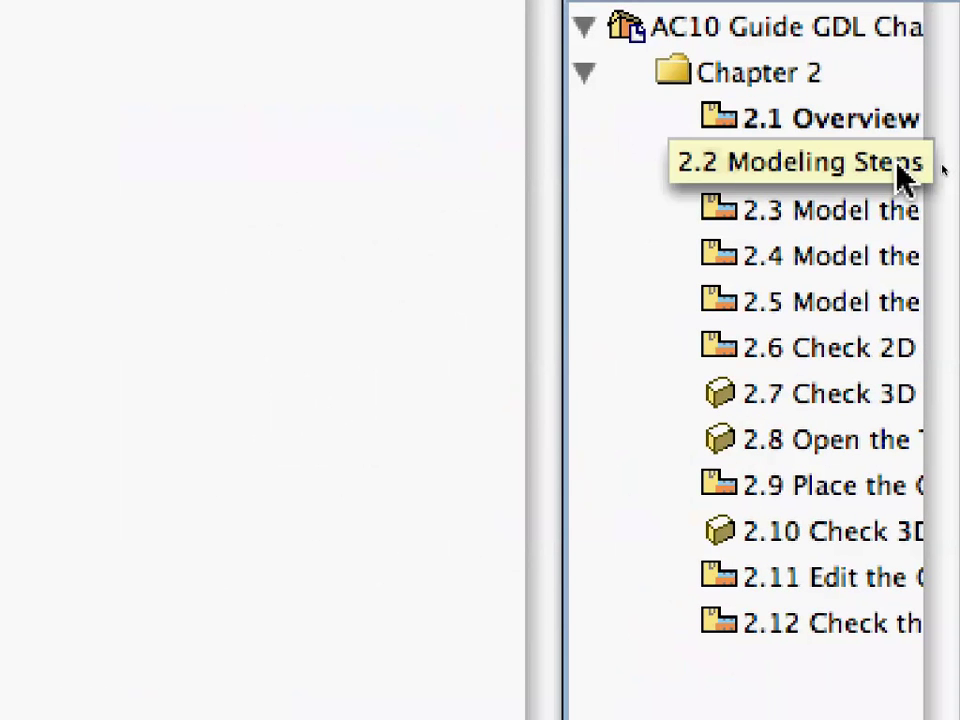
pyautogui.doubleClick(905, 178)
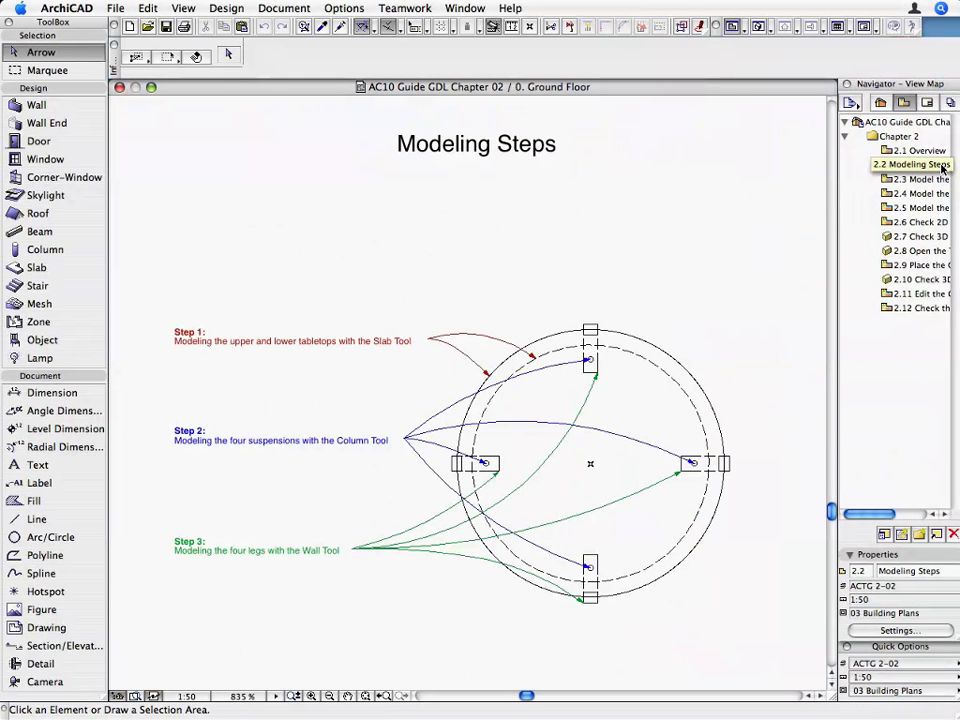
pyautogui.click(941, 166)
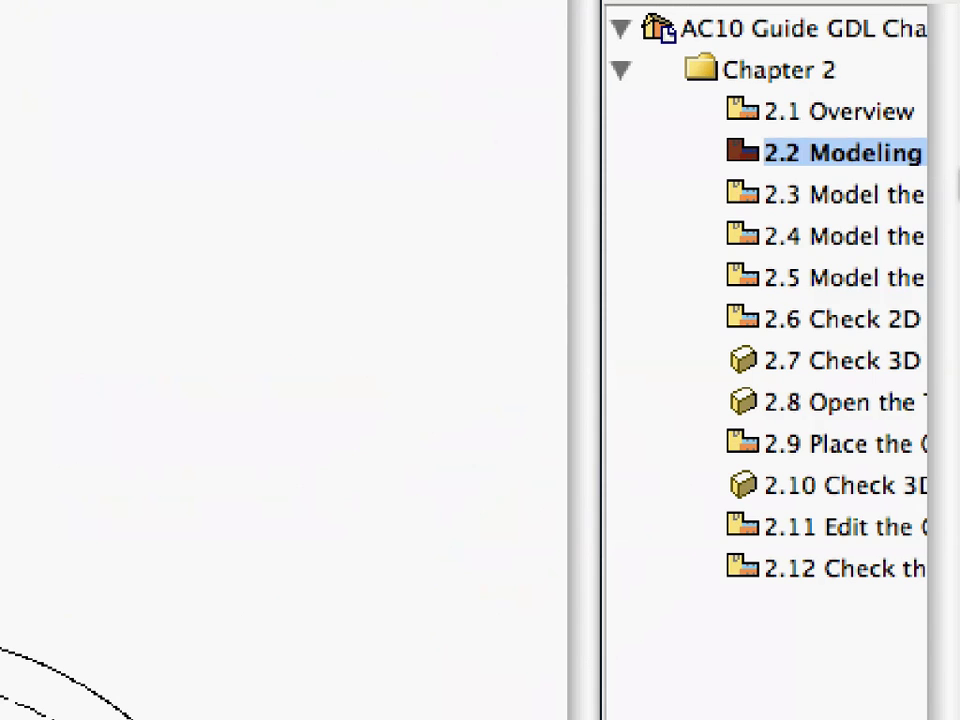
pyautogui.click(905, 196)
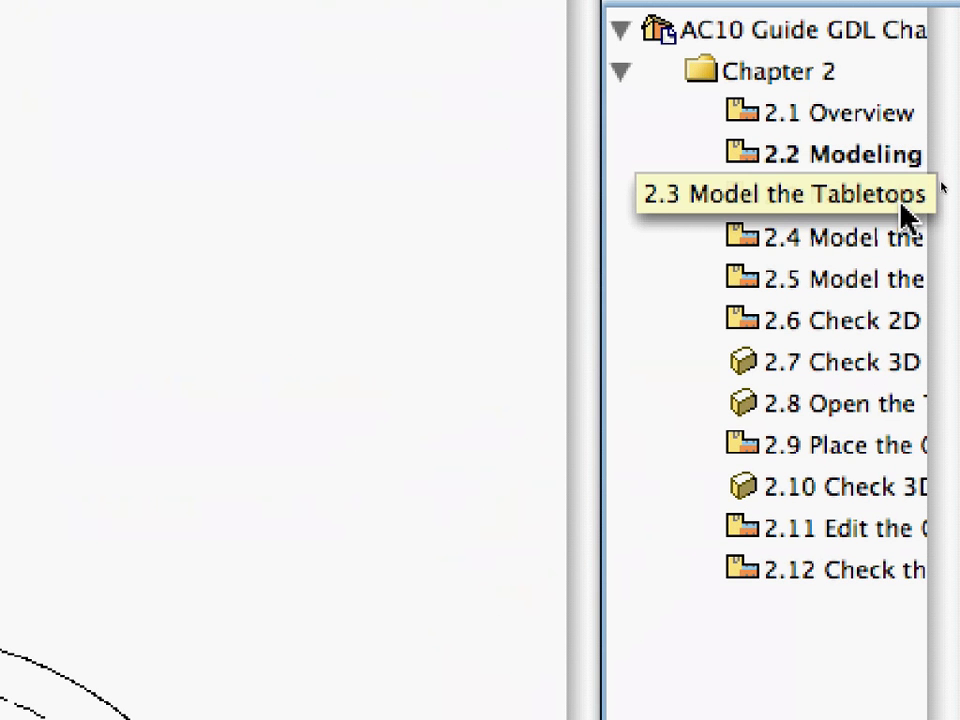
# - Open the 2.3 Model the Tabletops view from the Navigator View Map
pyautogui.doubleClick(905, 205)
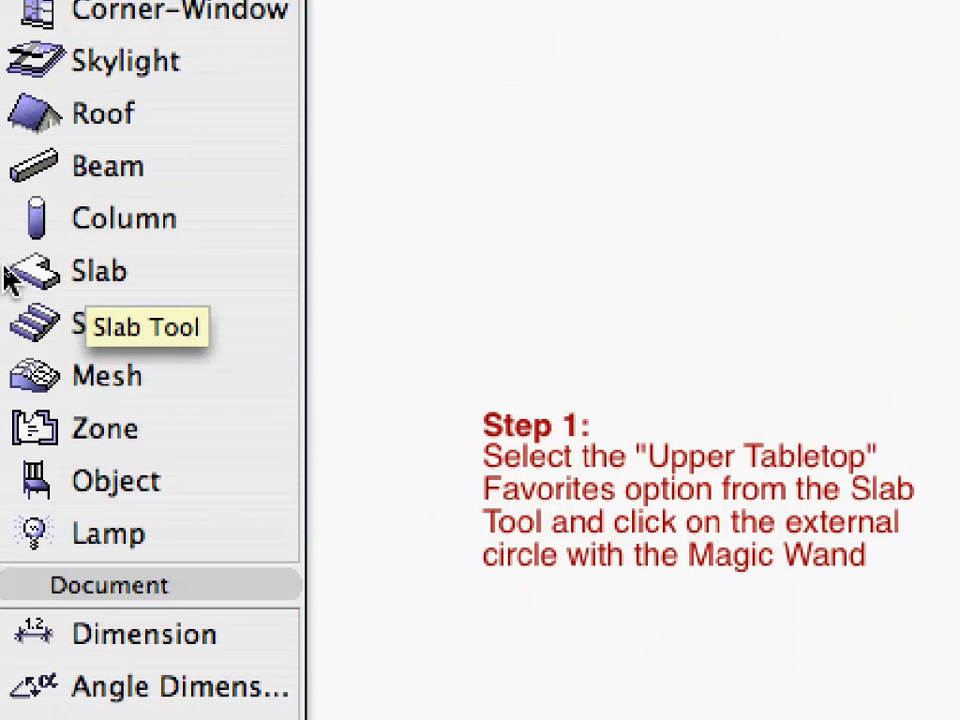
# - Apply the Upper Tabletop favorite to slab defaults: 30 thick at 560, Wd-Birch
pyautogui.doubleClick(7, 275)
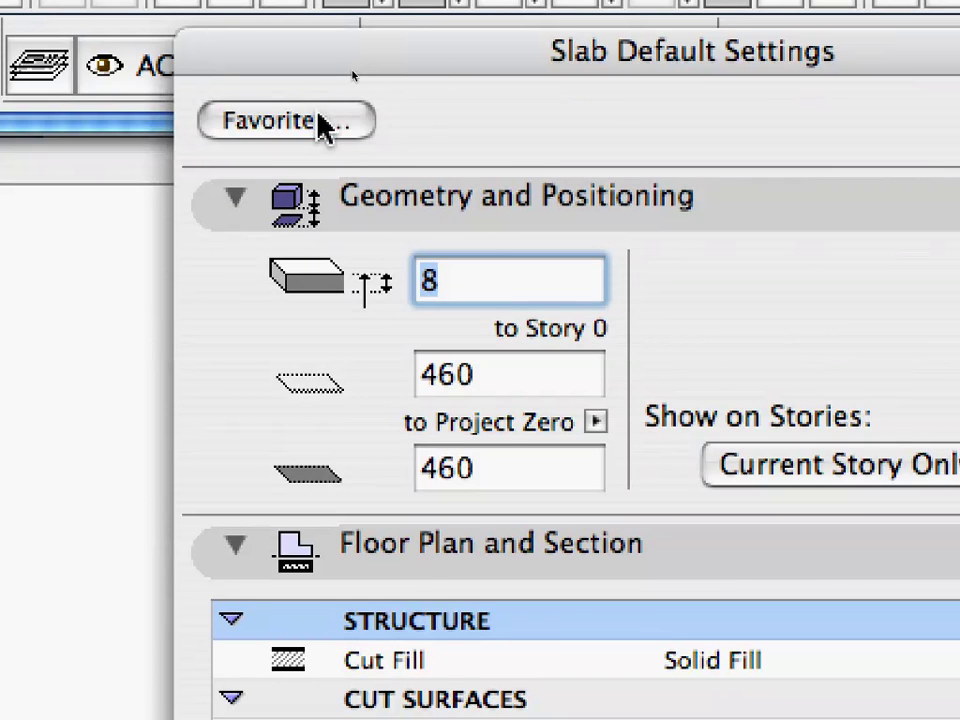
pyautogui.click(328, 105)
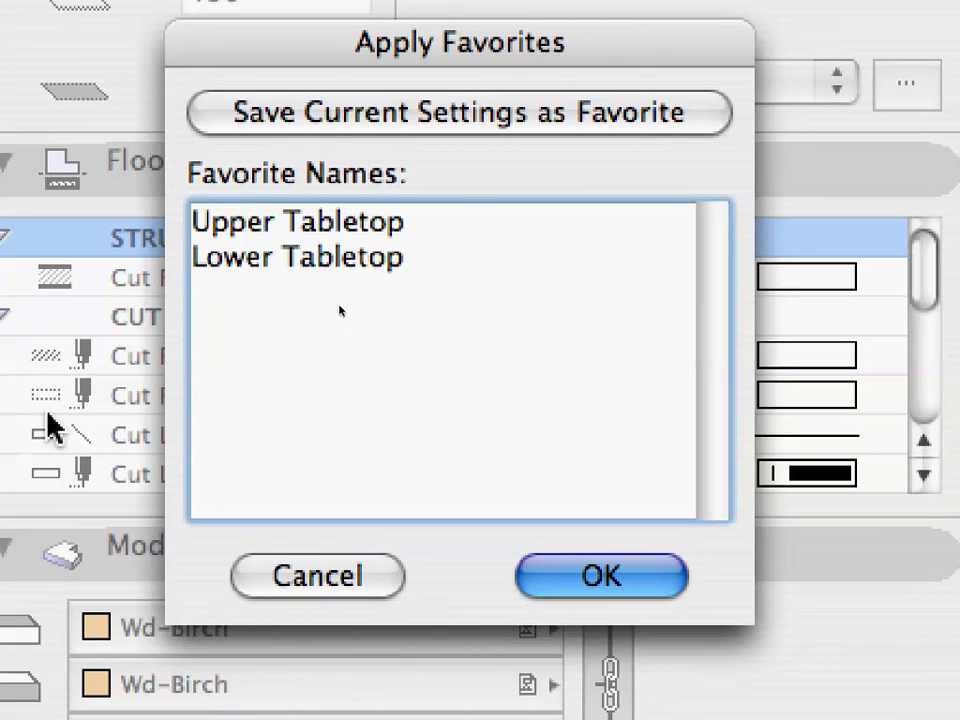
pyautogui.click(362, 223)
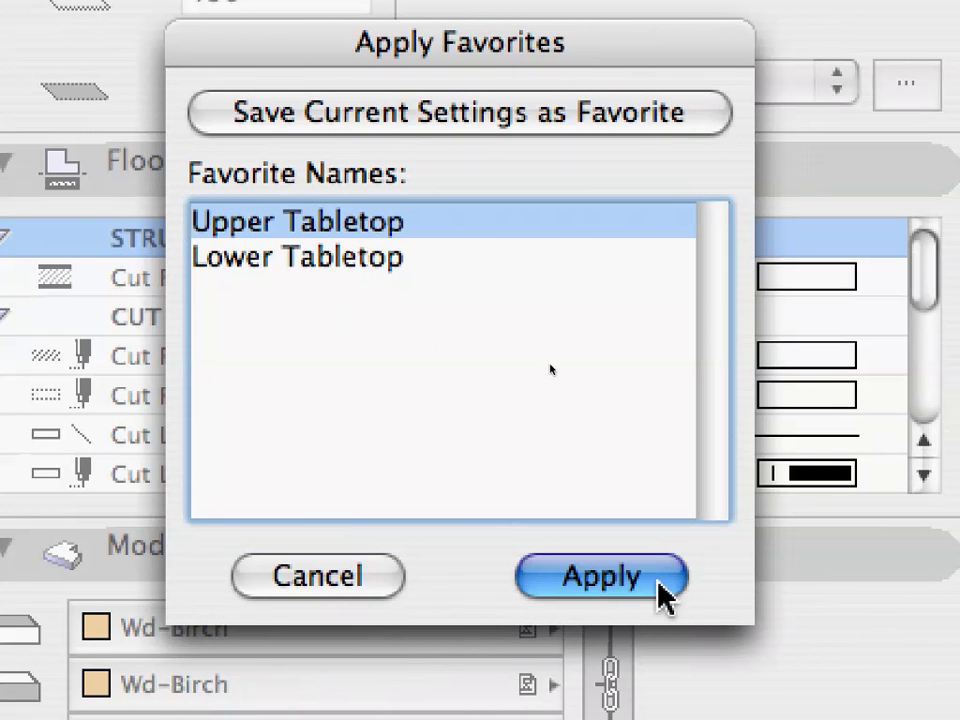
pyautogui.click(659, 586)
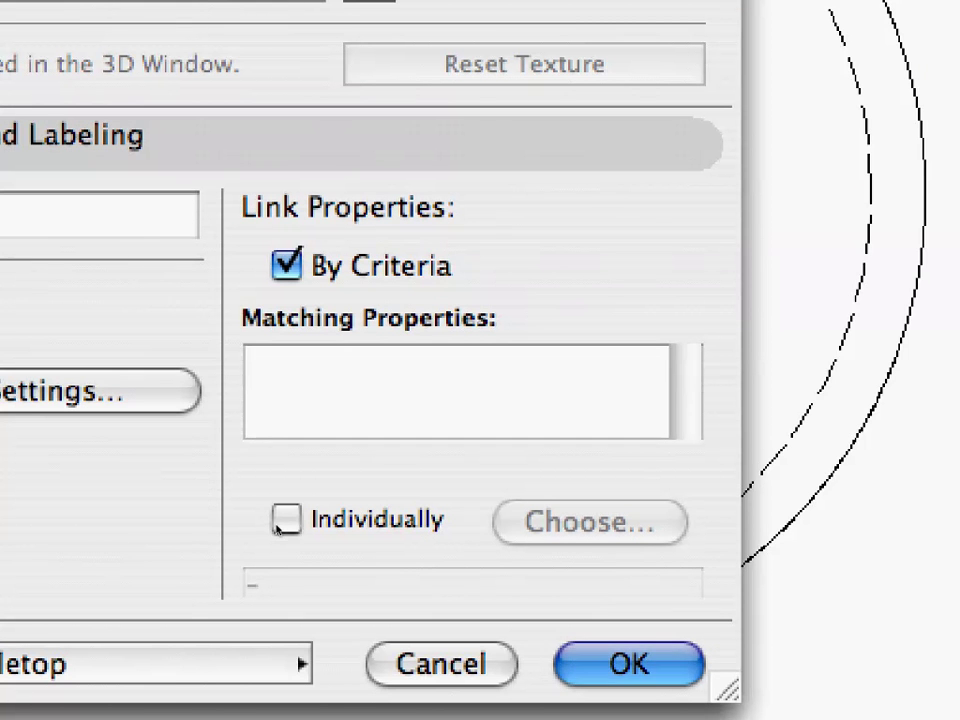
pyautogui.click(626, 670)
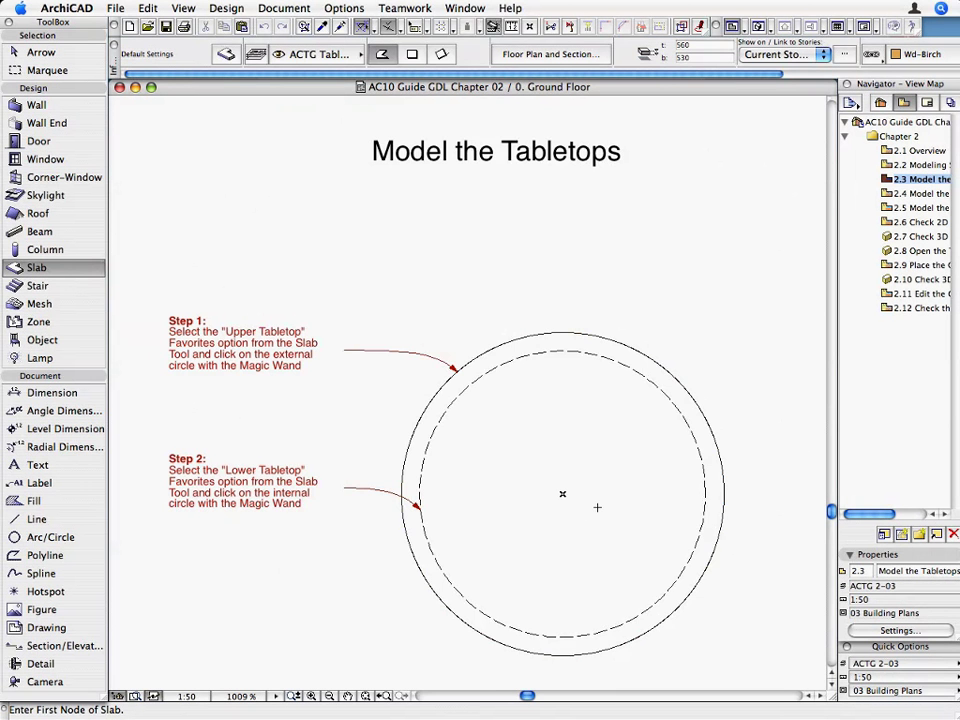
# - Create the upper tabletop slab by magic-wanding the outer solid circle
pyautogui.scroll(1, 597, 507)
pyautogui.moveTo(600, 508); pyautogui.dragTo(517, 416, button='middle')
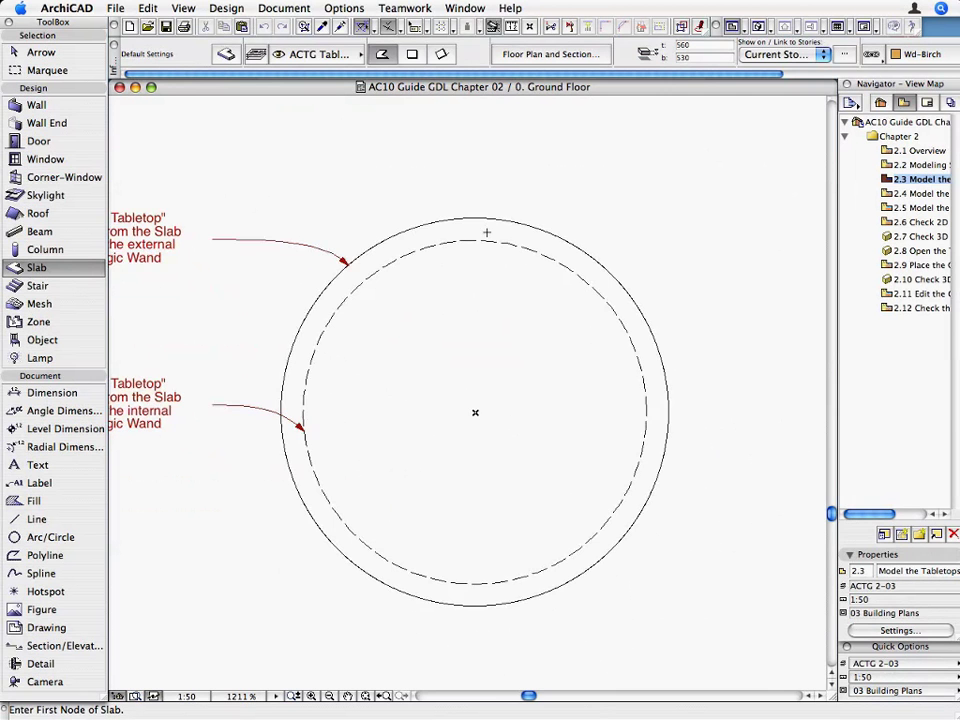
pyautogui.scroll(5, 489, 230)
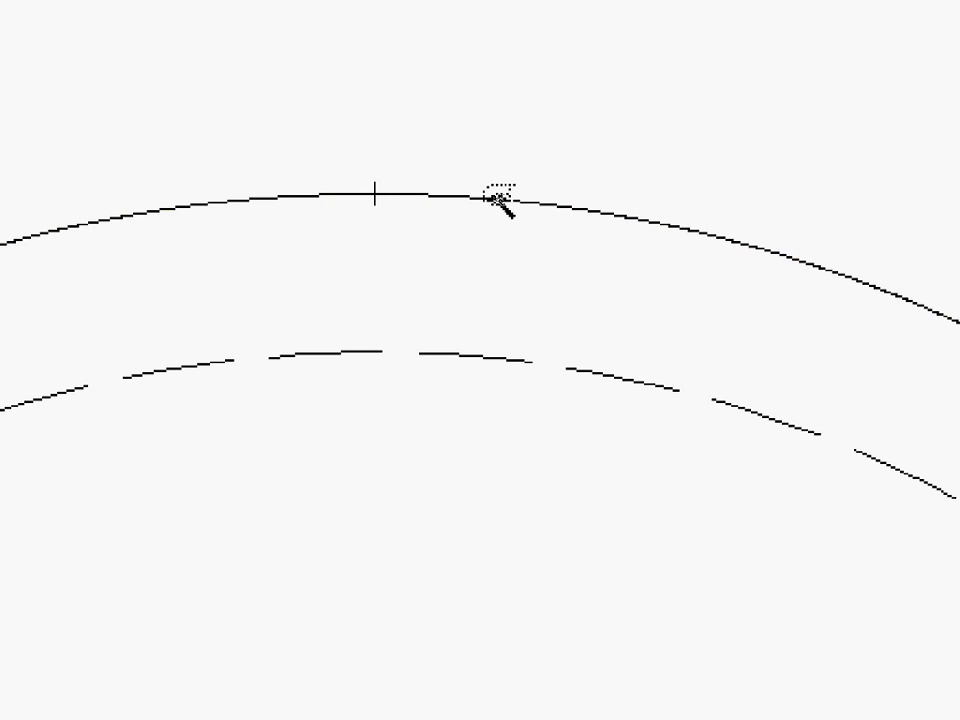
pyautogui.click(500, 200)
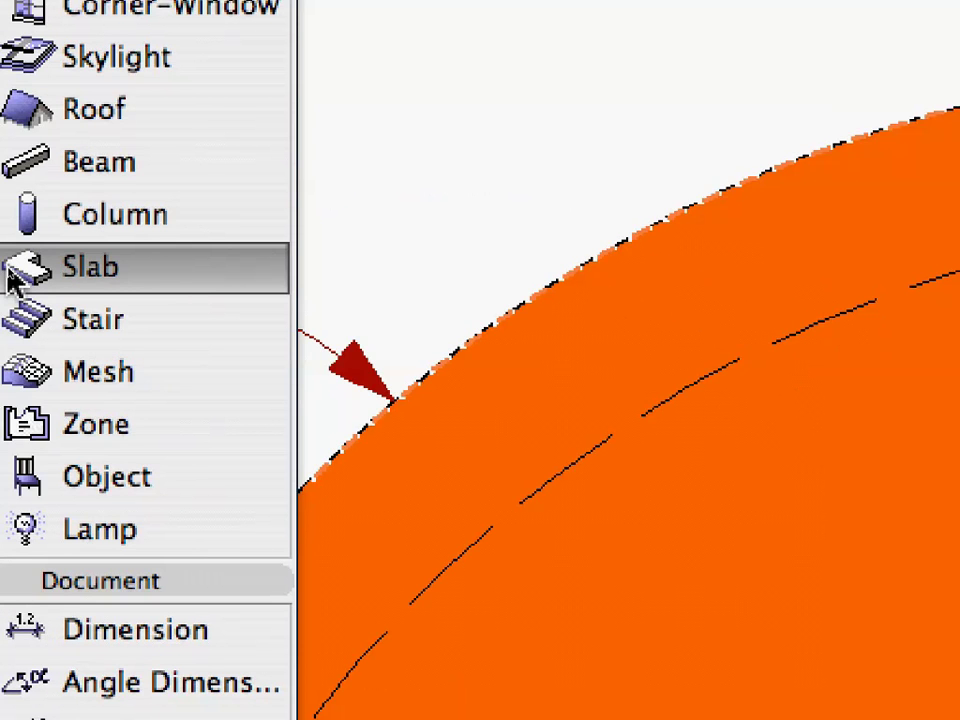
# - Apply the Lower Tabletop favorite to slab defaults: 8 thick at height 460
pyautogui.doubleClick(10, 280)
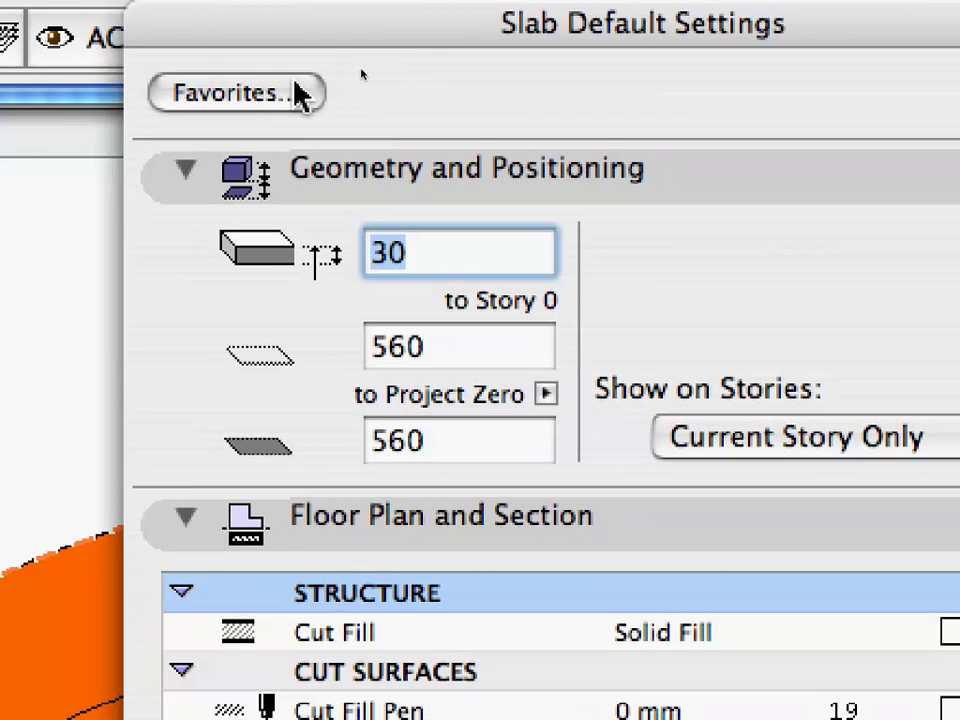
pyautogui.click(300, 95)
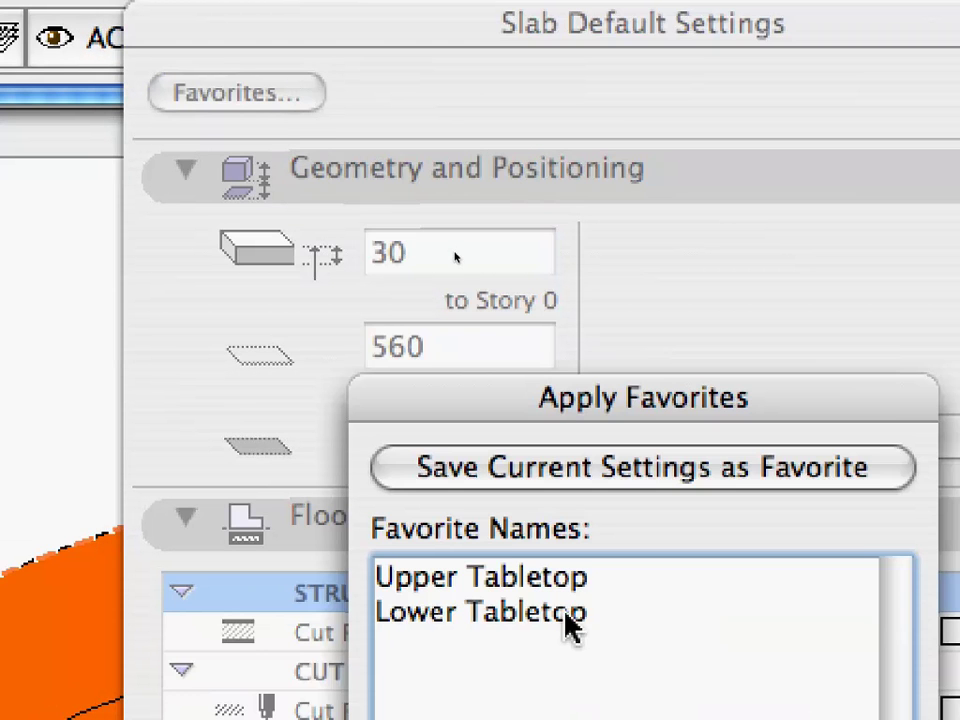
pyautogui.click(571, 618)
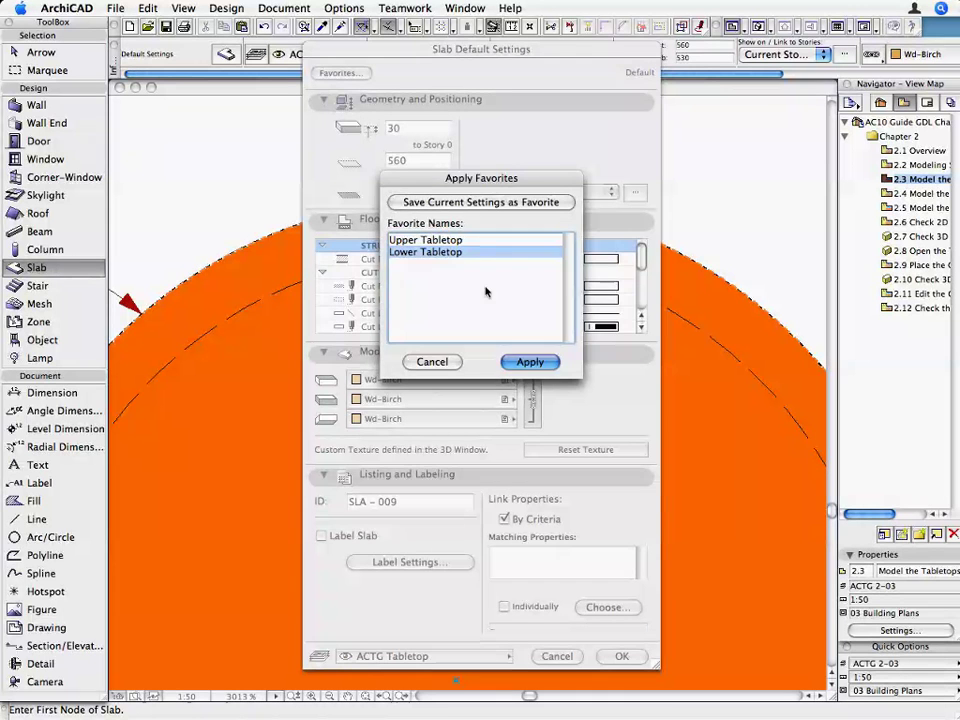
pyautogui.click(553, 362)
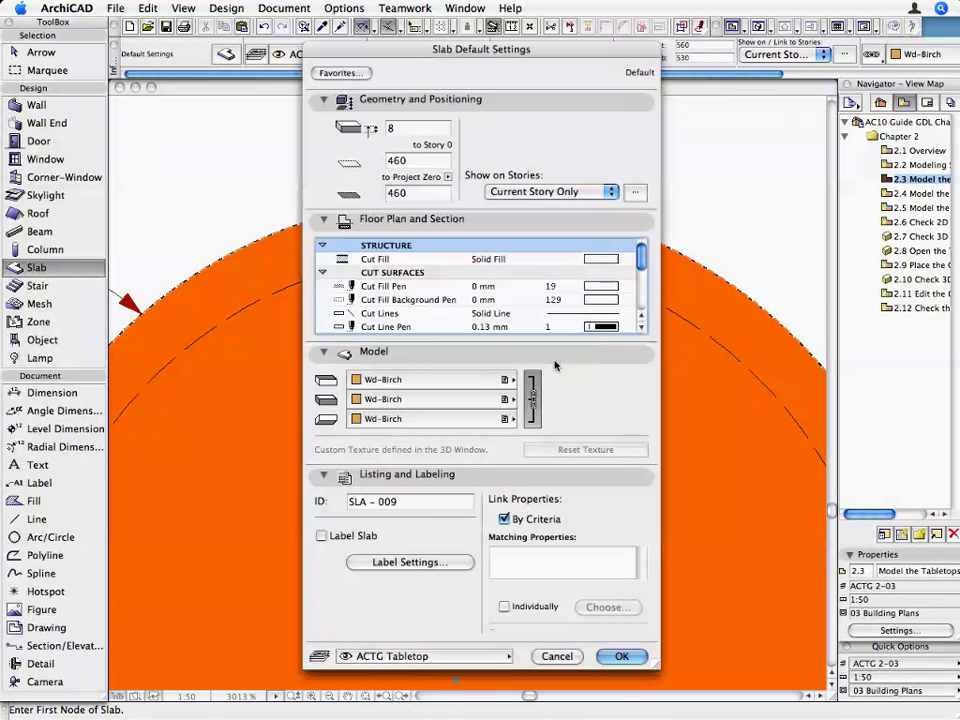
pyautogui.click(621, 655)
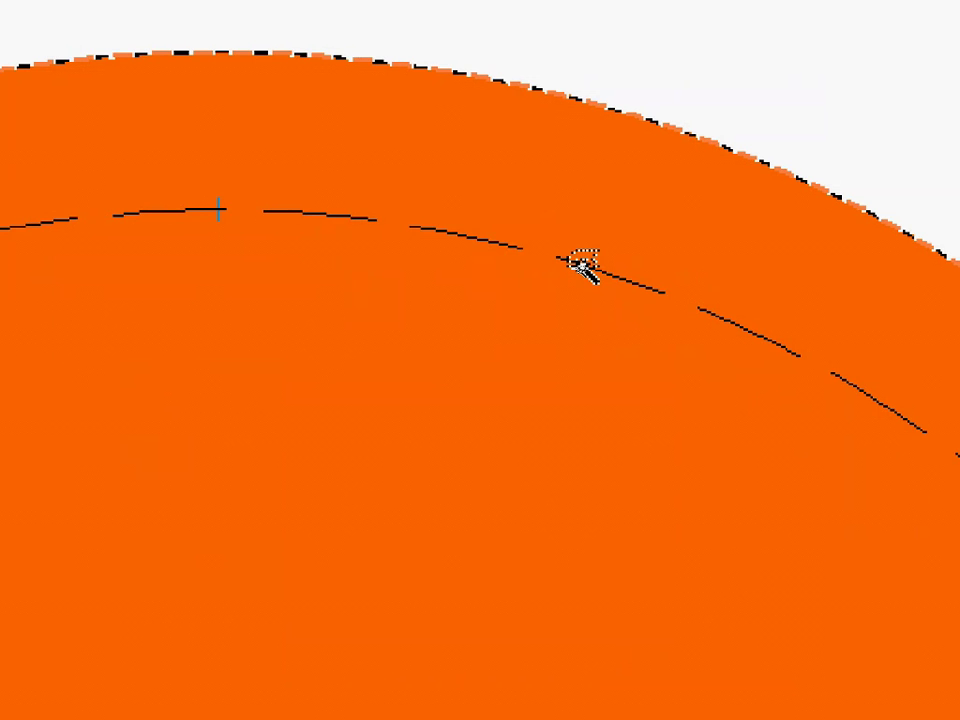
# - Create the lower tabletop slab by magic-wanding the dashed inner circle
pyautogui.click(578, 262)
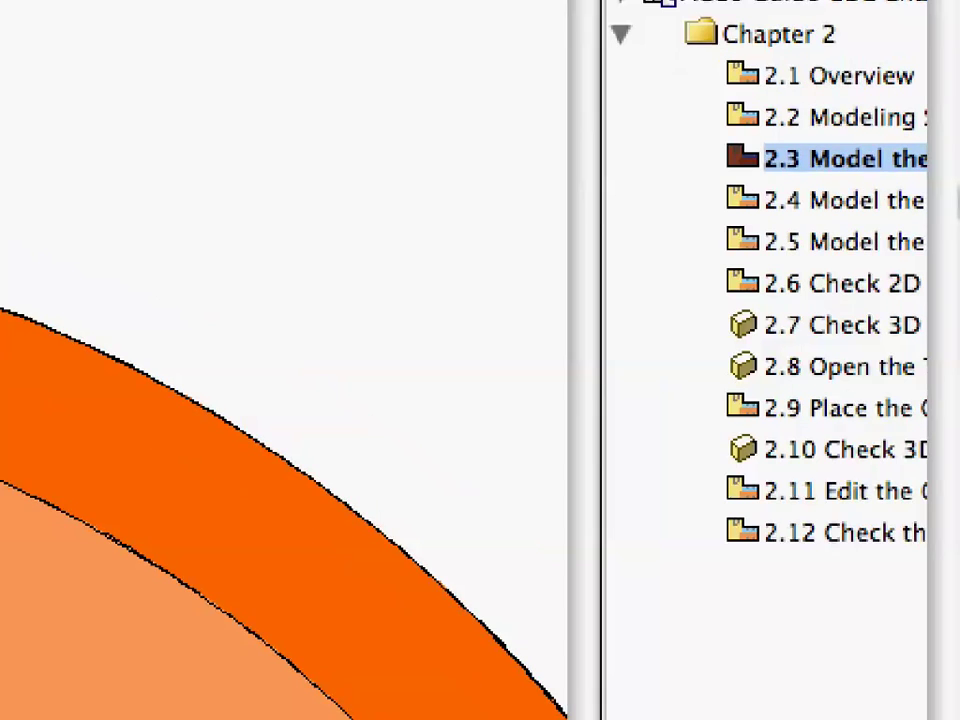
# - Open the 2.4 Model the Suspensions view from the Navigator View Map
pyautogui.click(884, 211)
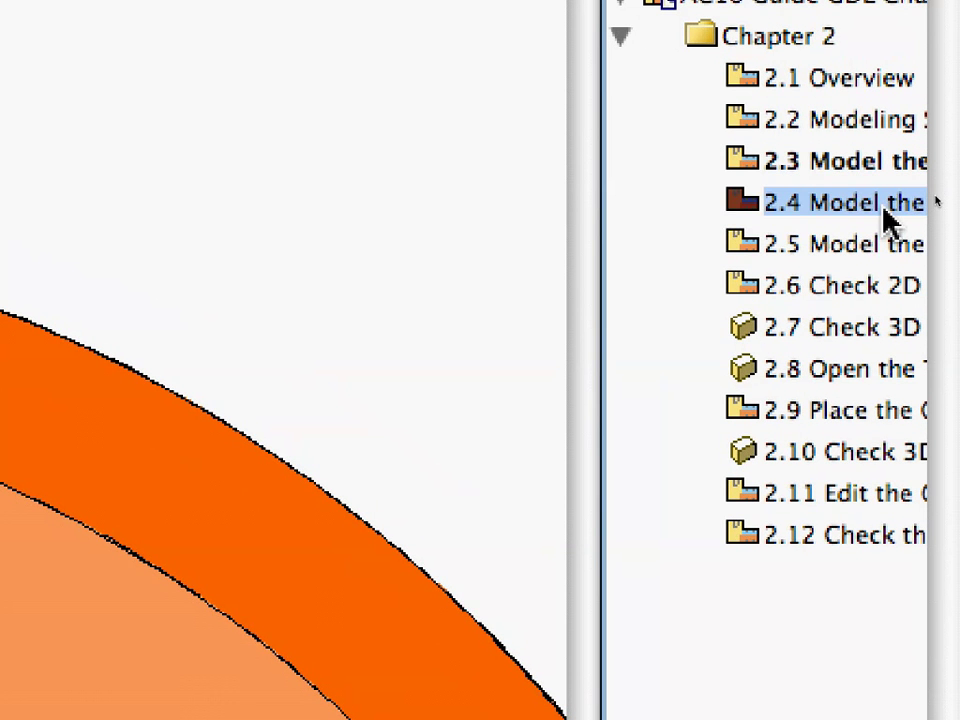
pyautogui.doubleClick(884, 211)
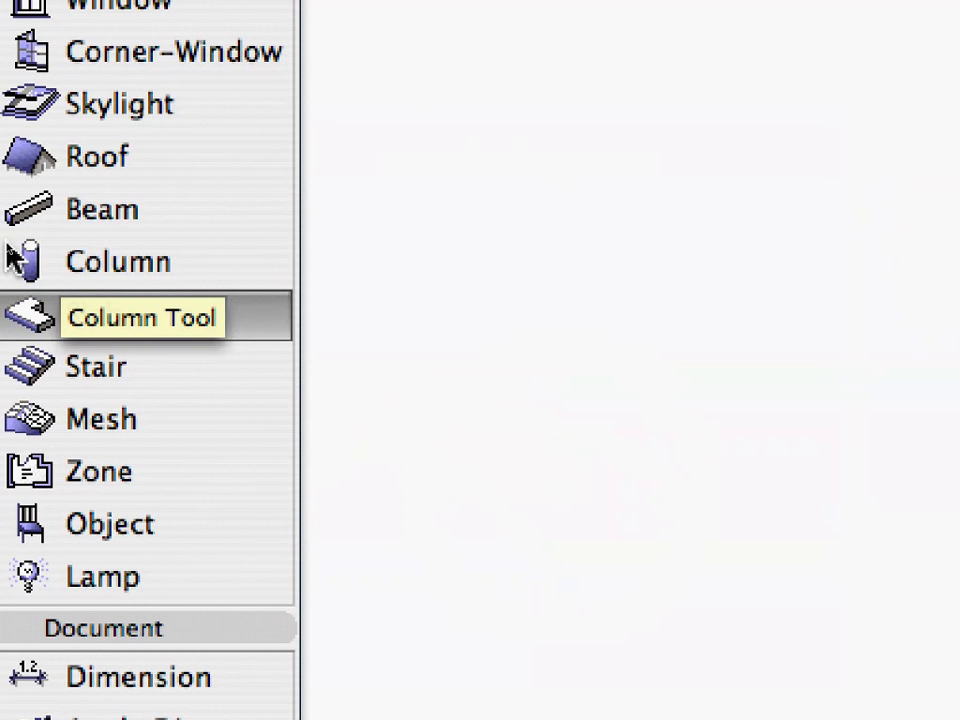
# - Apply the Tabletop Suspension favorite to column defaults: 45, core 15, at 460, Wd-Birch
pyautogui.click(14, 258)
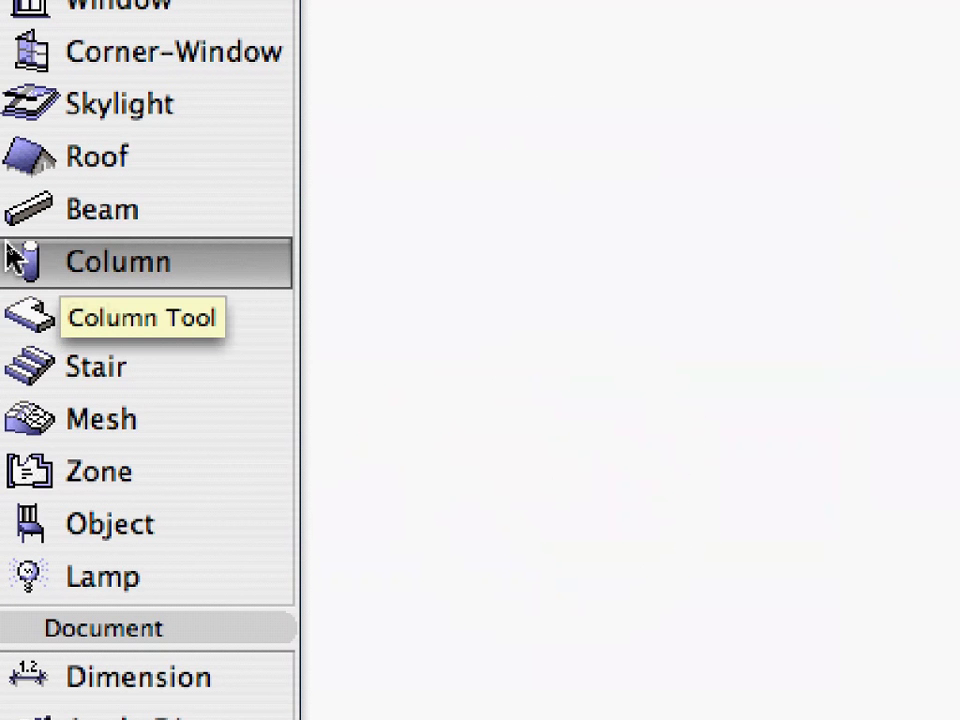
pyautogui.doubleClick(14, 258)
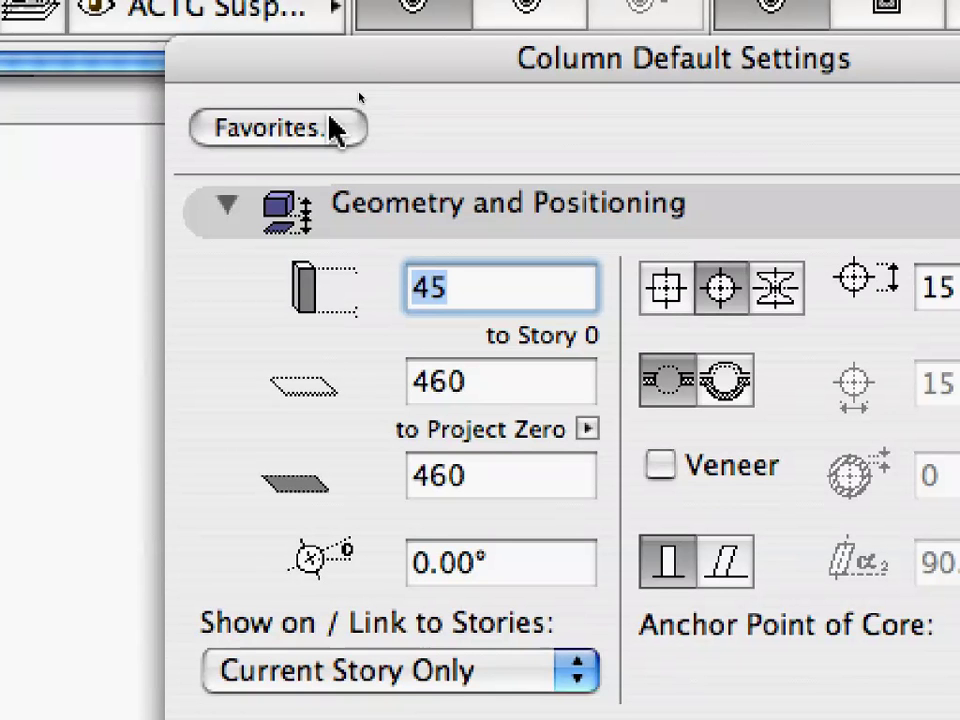
pyautogui.click(334, 130)
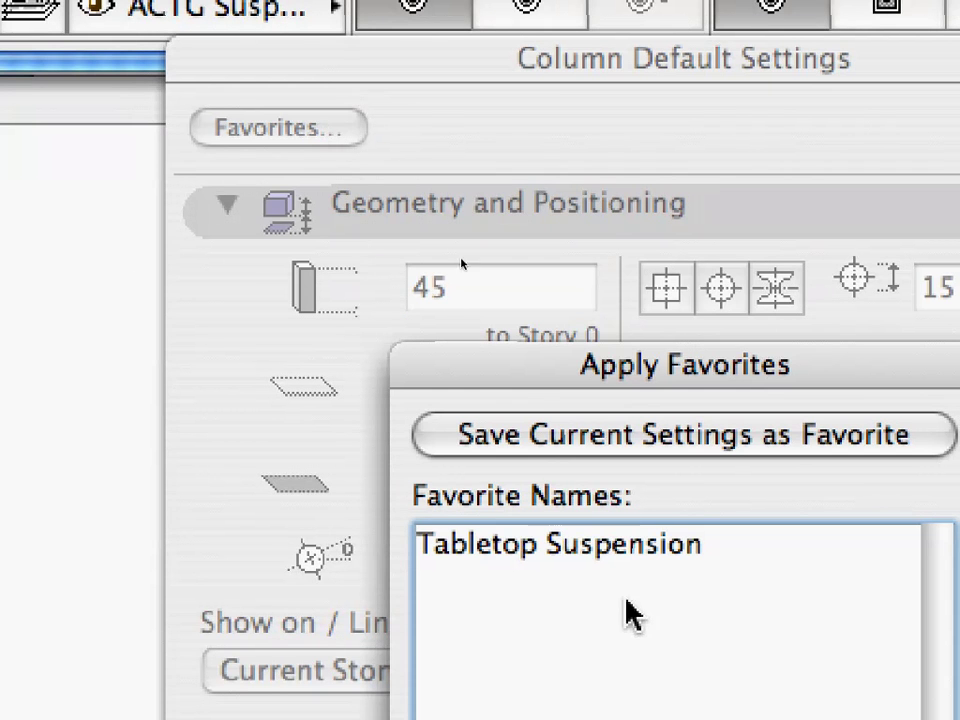
pyautogui.click(648, 558)
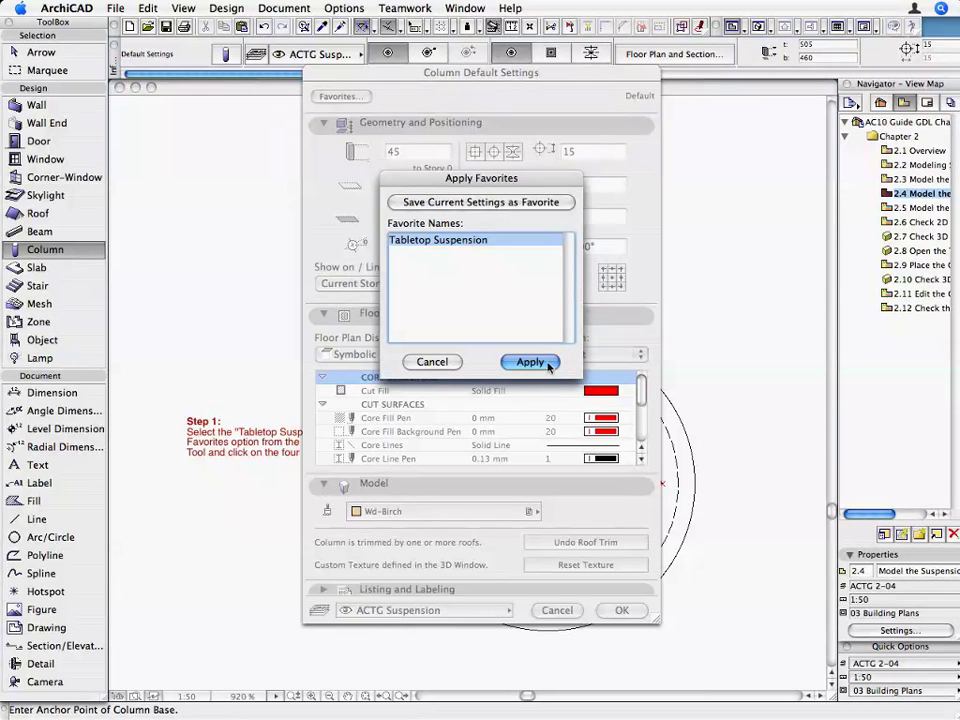
pyautogui.click(548, 365)
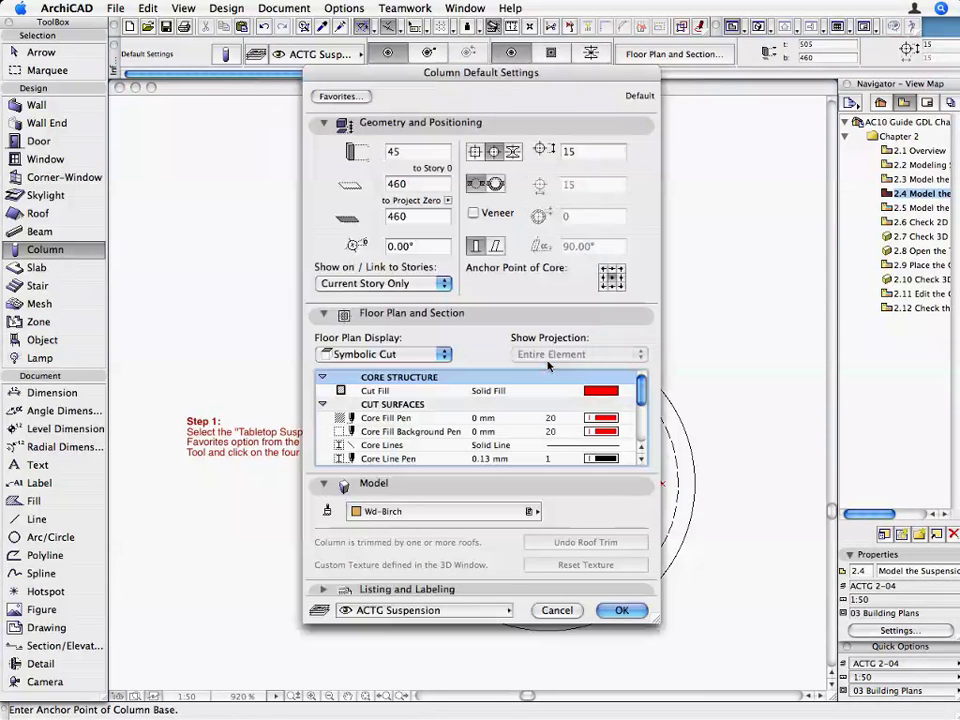
pyautogui.click(624, 611)
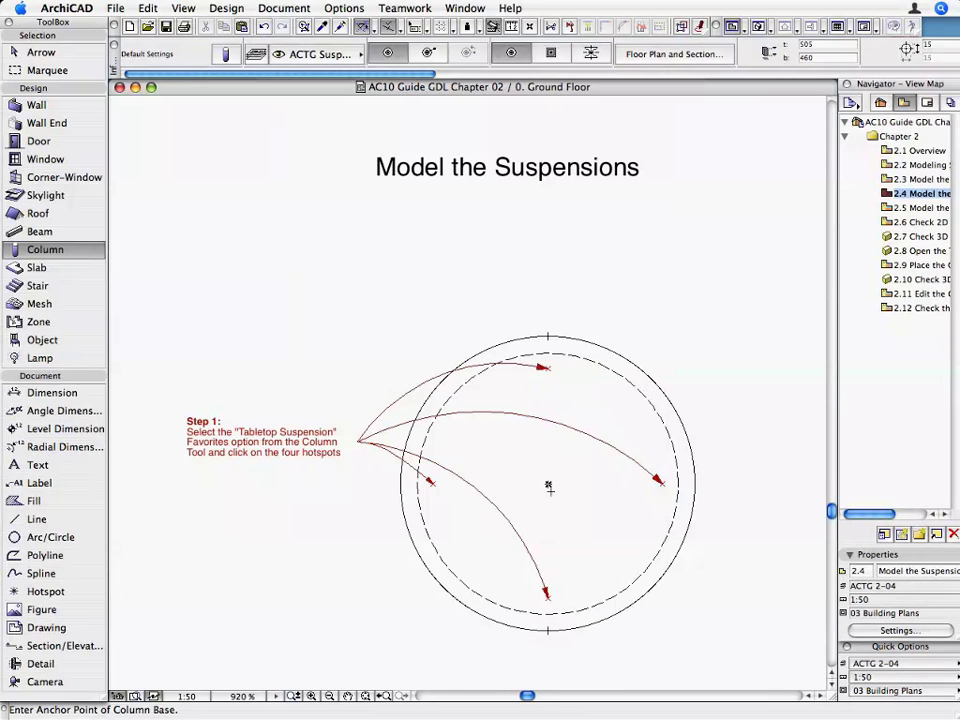
# - Place suspension columns at the top, right, bottom and left arrow-tip hotspots
pyautogui.scroll(3, 549, 489)
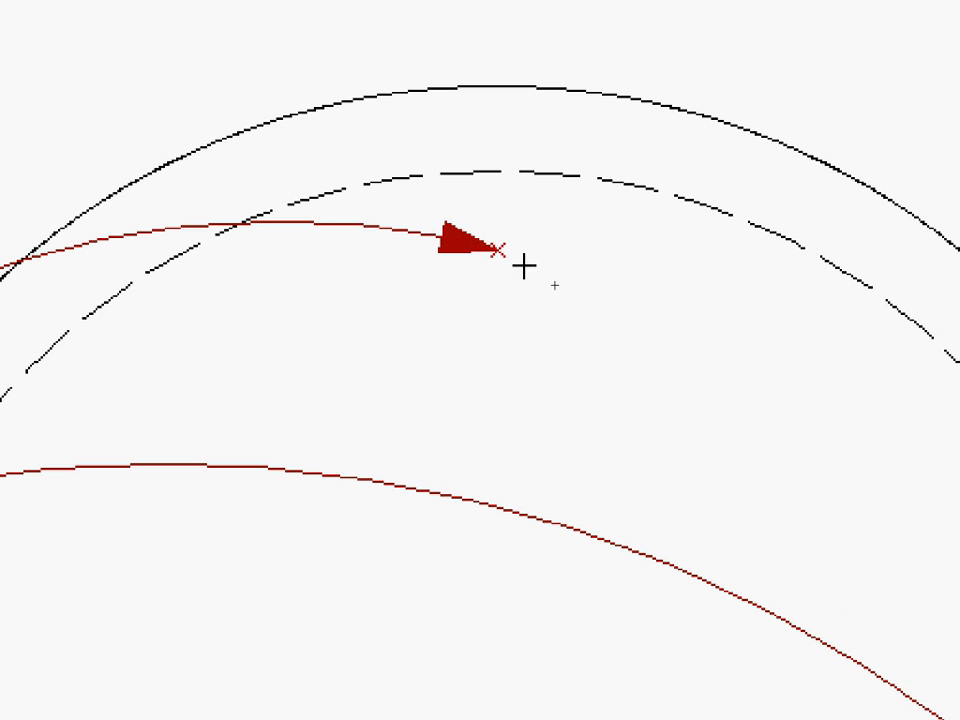
pyautogui.click(498, 246)
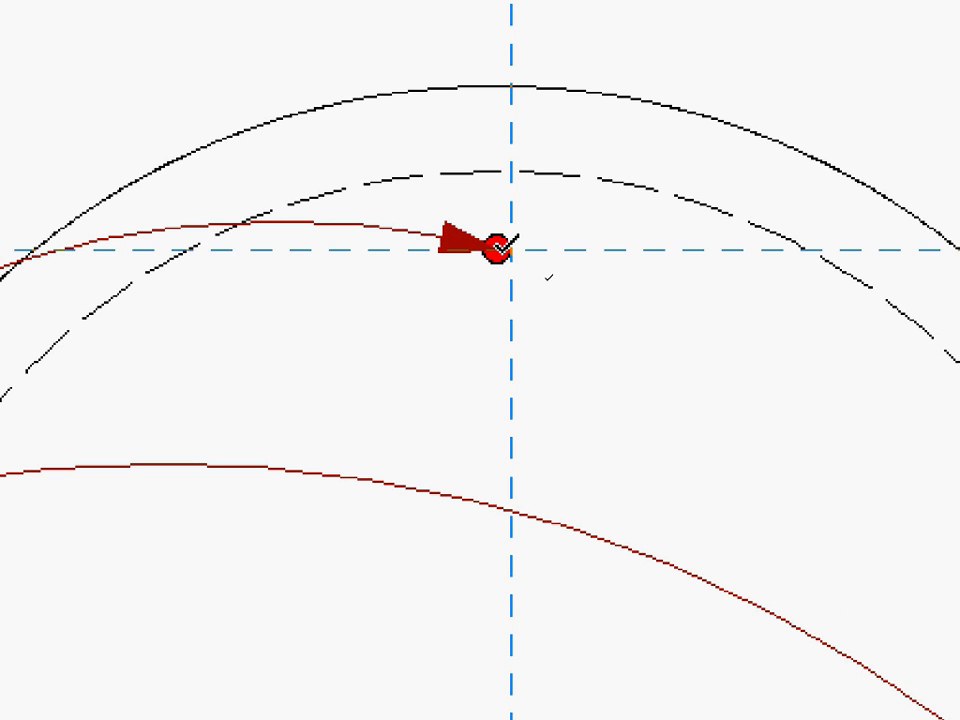
pyautogui.moveTo(765, 518)
pyautogui.mouseDown(button='middle')
pyautogui.moveTo(640, 405)
pyautogui.moveTo(726, 549)
pyautogui.mouseUp(button='middle')
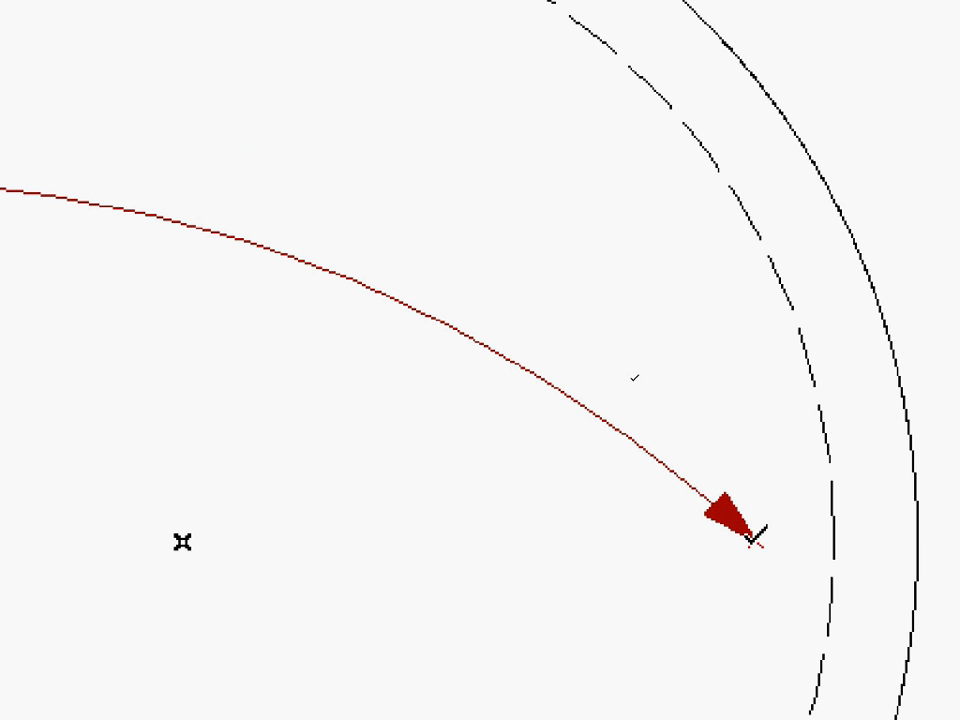
pyautogui.click(754, 540)
pyautogui.moveTo(505, 594)
pyautogui.mouseDown(button='middle')
pyautogui.moveTo(366, 654)
pyautogui.moveTo(534, 195)
pyautogui.moveTo(377, 587)
pyautogui.moveTo(476, 206)
pyautogui.mouseUp(button='middle')
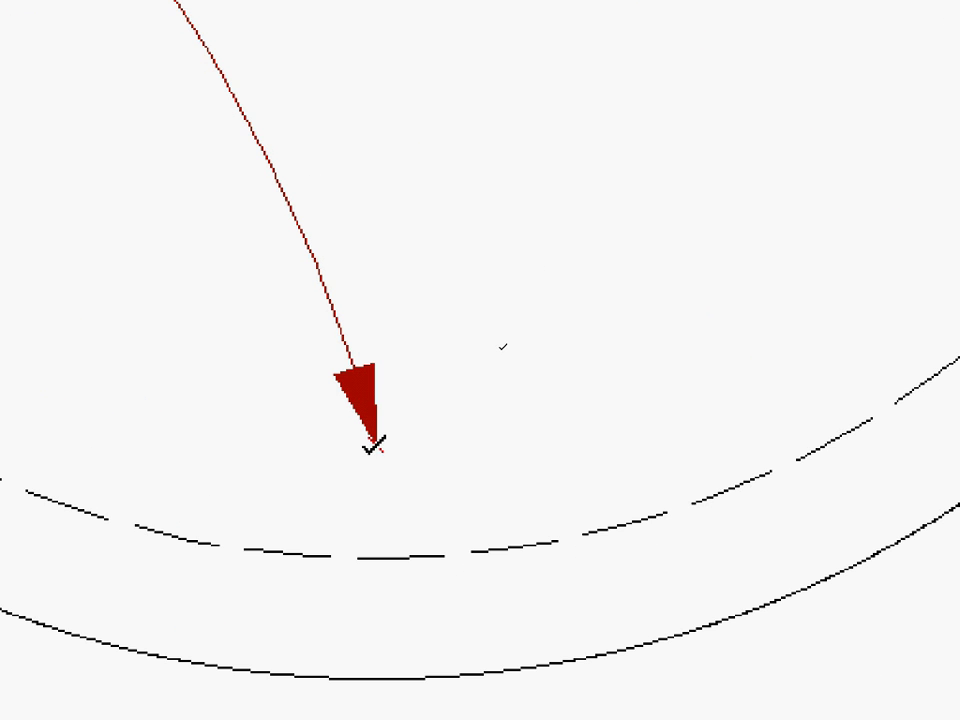
pyautogui.click(376, 443)
pyautogui.moveTo(107, 287); pyautogui.dragTo(525, 611, button='middle')
pyautogui.click(331, 281)
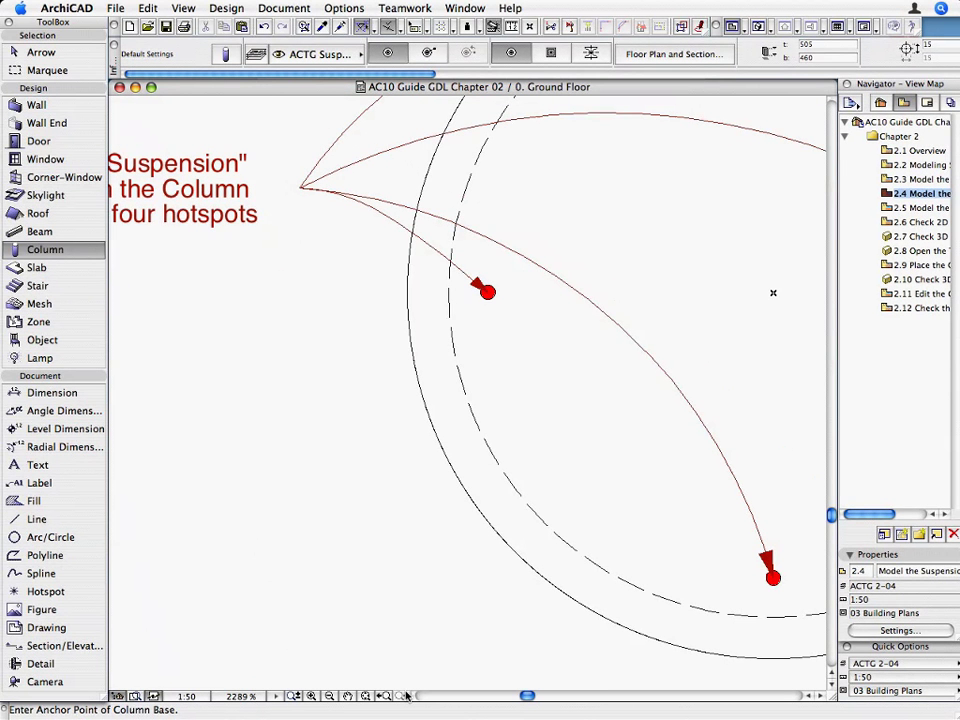
pyautogui.click(370, 695)
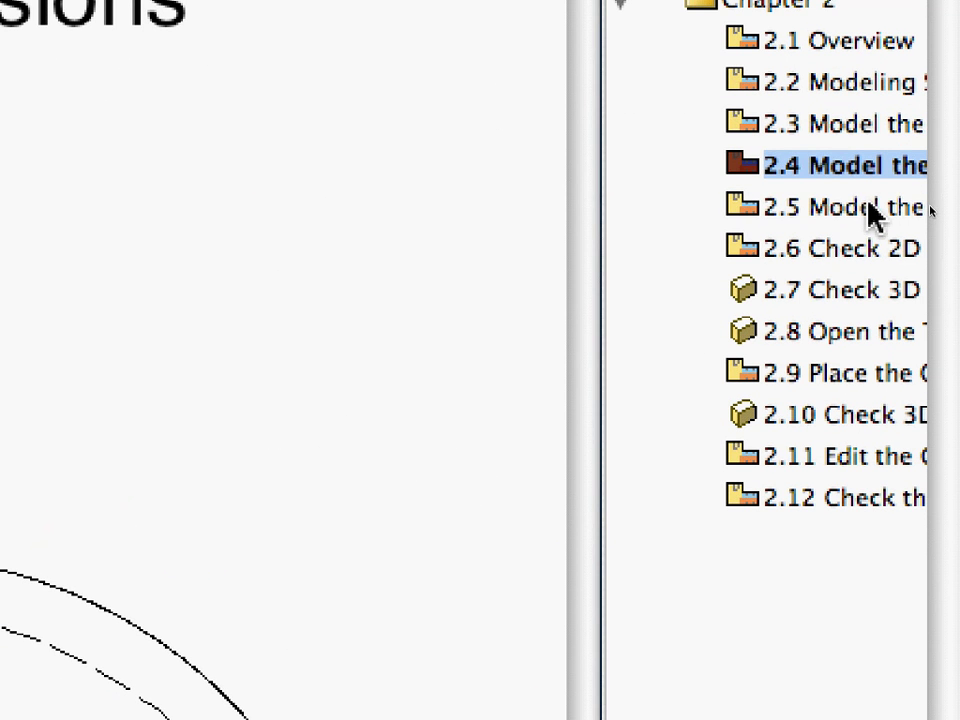
pyautogui.click(930, 209)
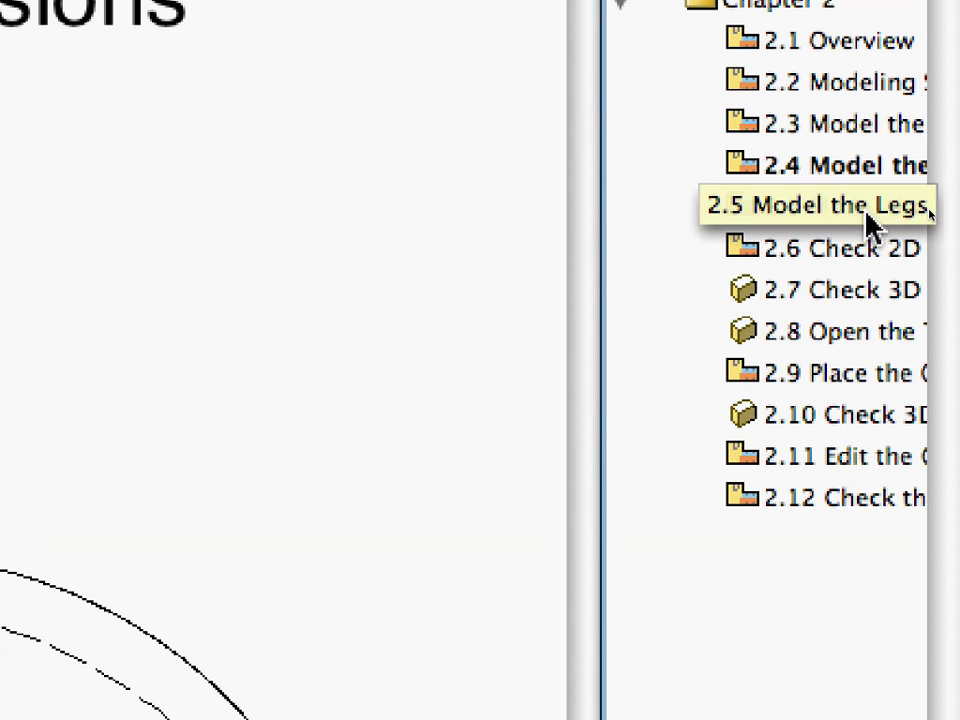
# - Open the 2.5 Model the Legs view from the Navigator View Map
pyautogui.doubleClick(866, 222)
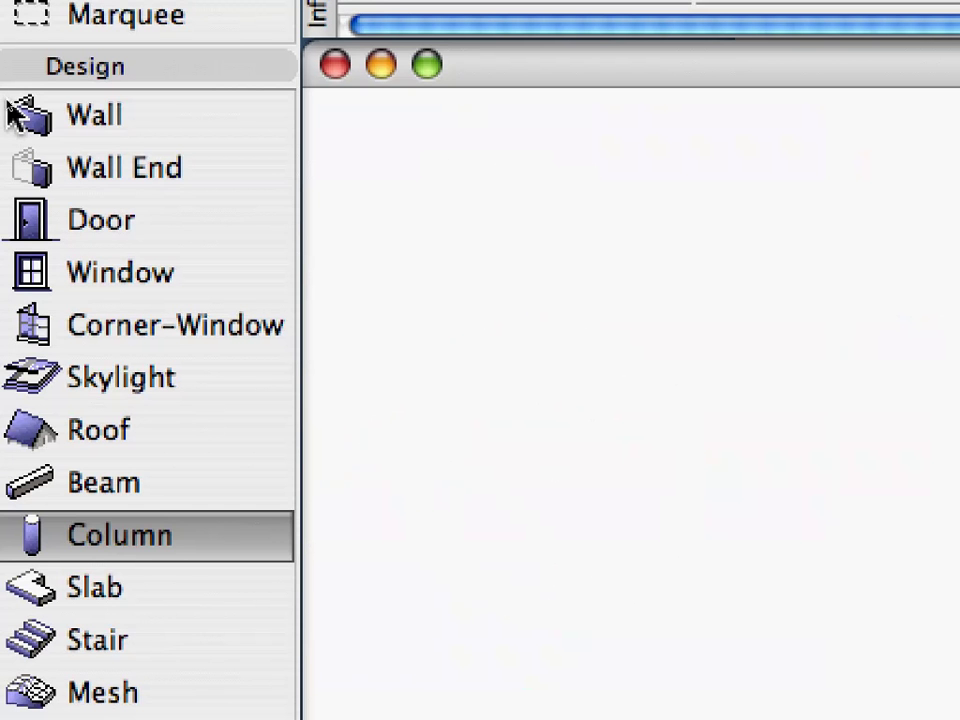
# - Apply the Table Leg favourite to wall defaults (530 high, Table Leg profile, Wd-Birch), framing the tabletop
pyautogui.click(10, 104)
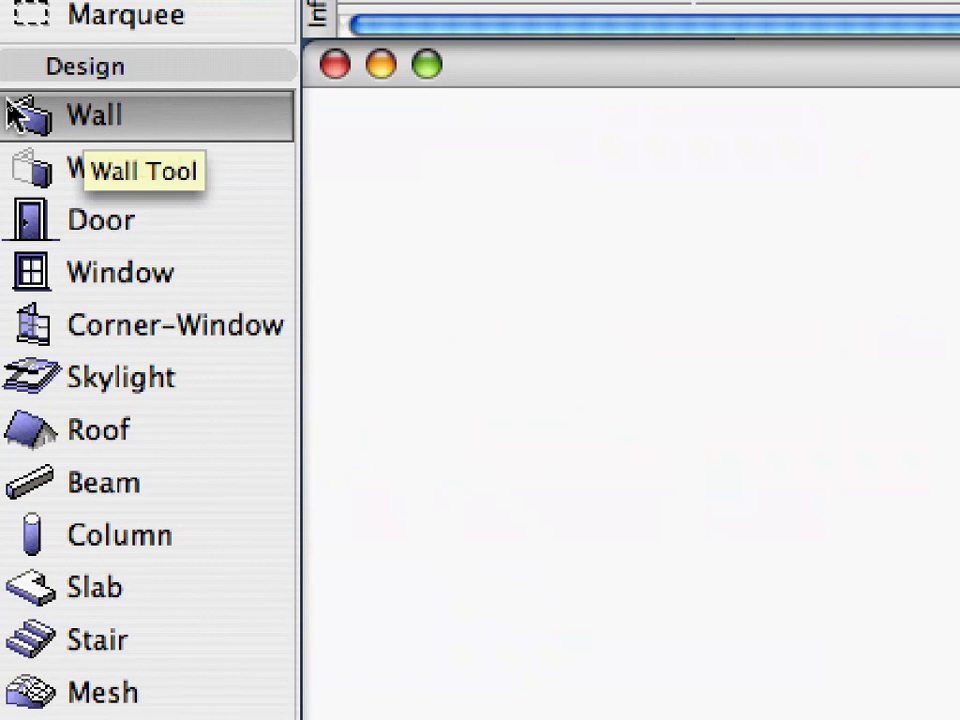
pyautogui.doubleClick(10, 115)
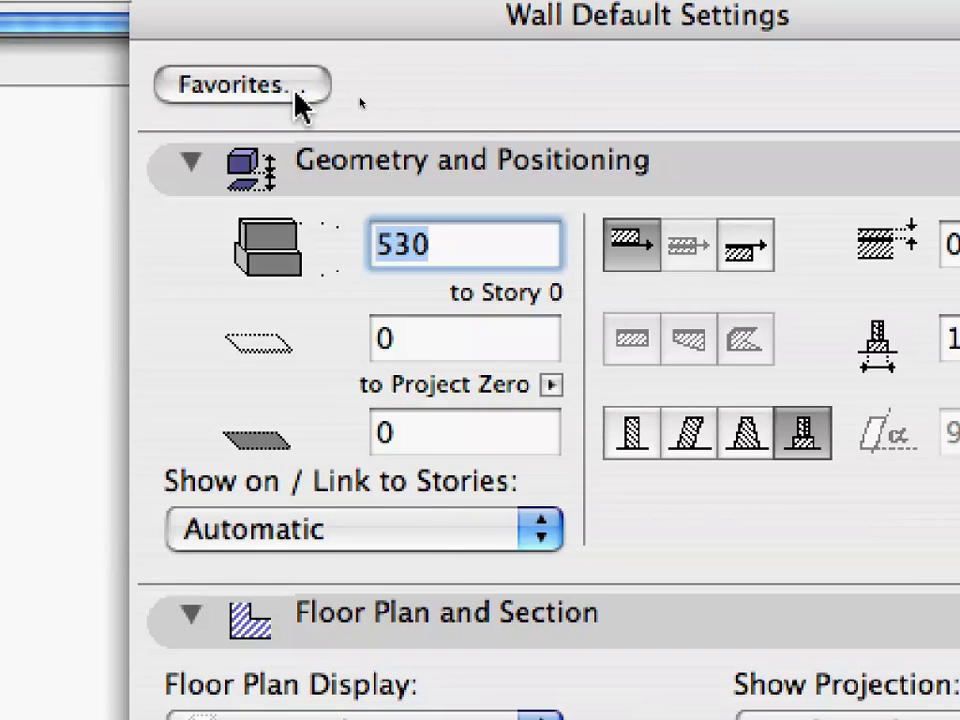
pyautogui.click(361, 100)
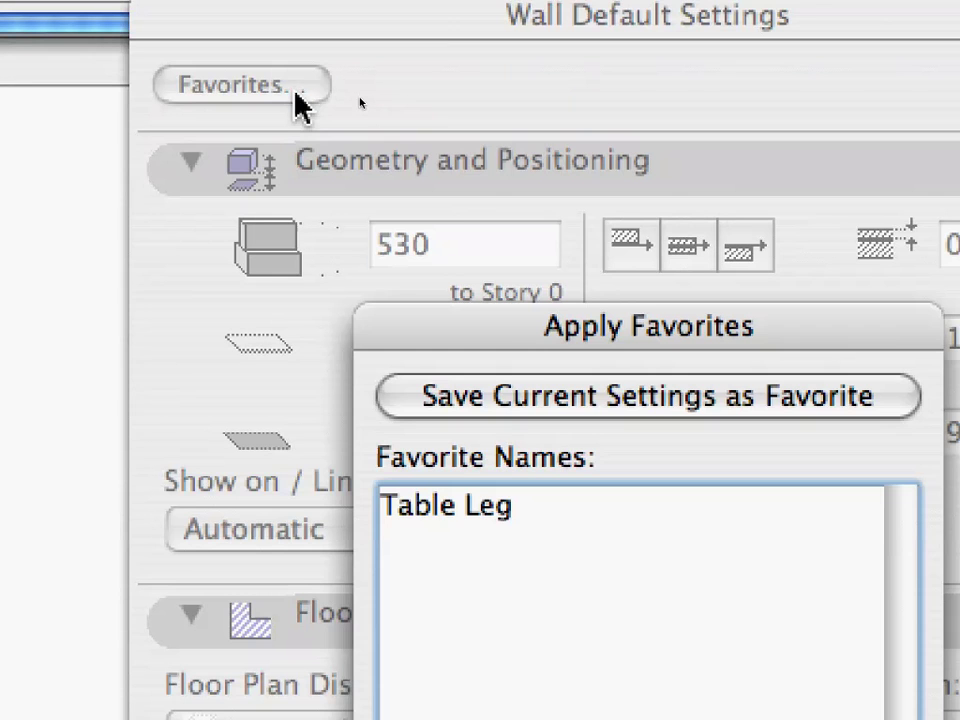
pyautogui.moveTo(608, 328); pyautogui.dragTo(410, 68)
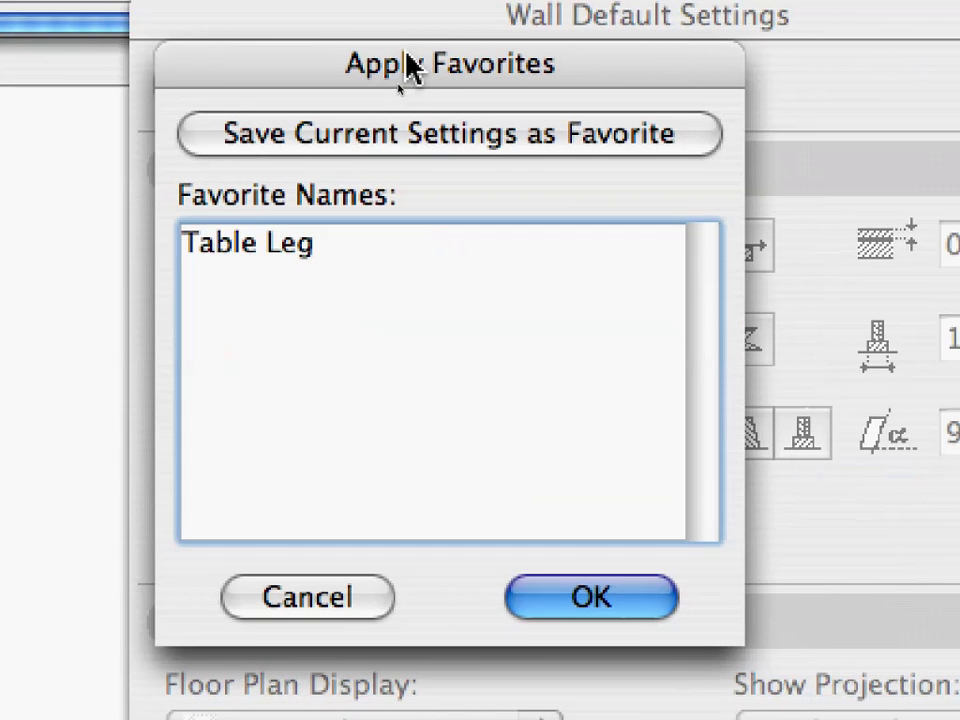
pyautogui.click(288, 256)
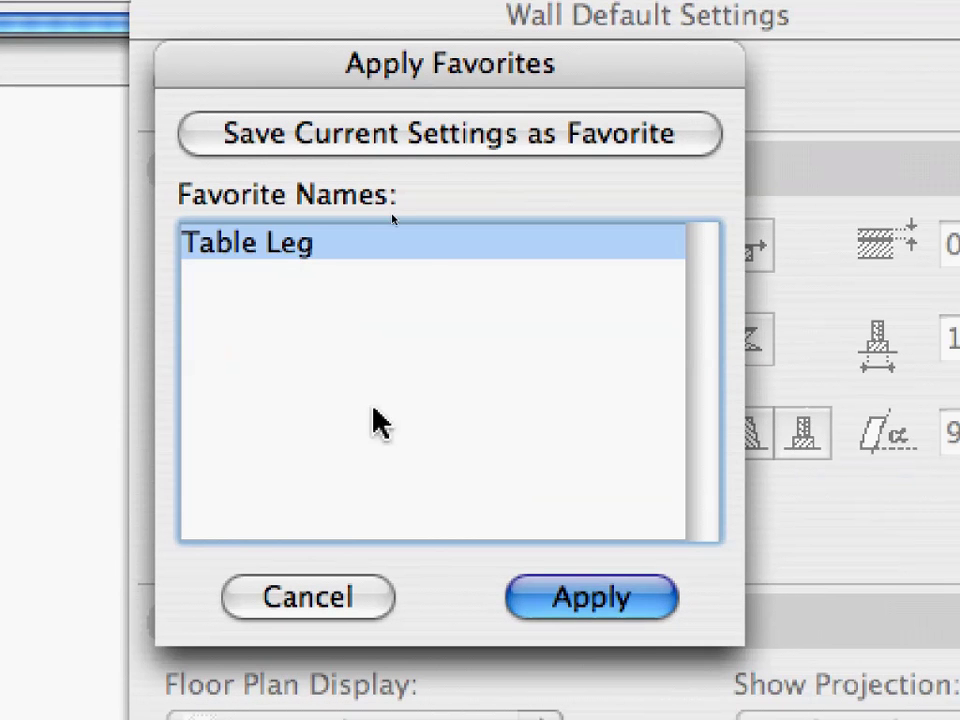
pyautogui.click(628, 603)
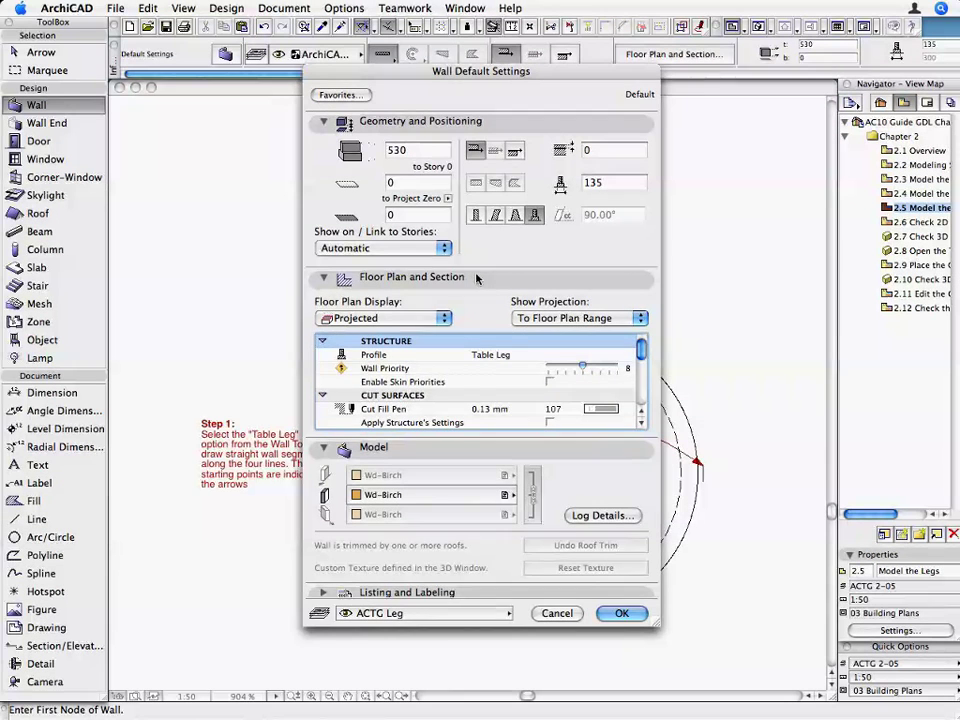
pyautogui.click(627, 607)
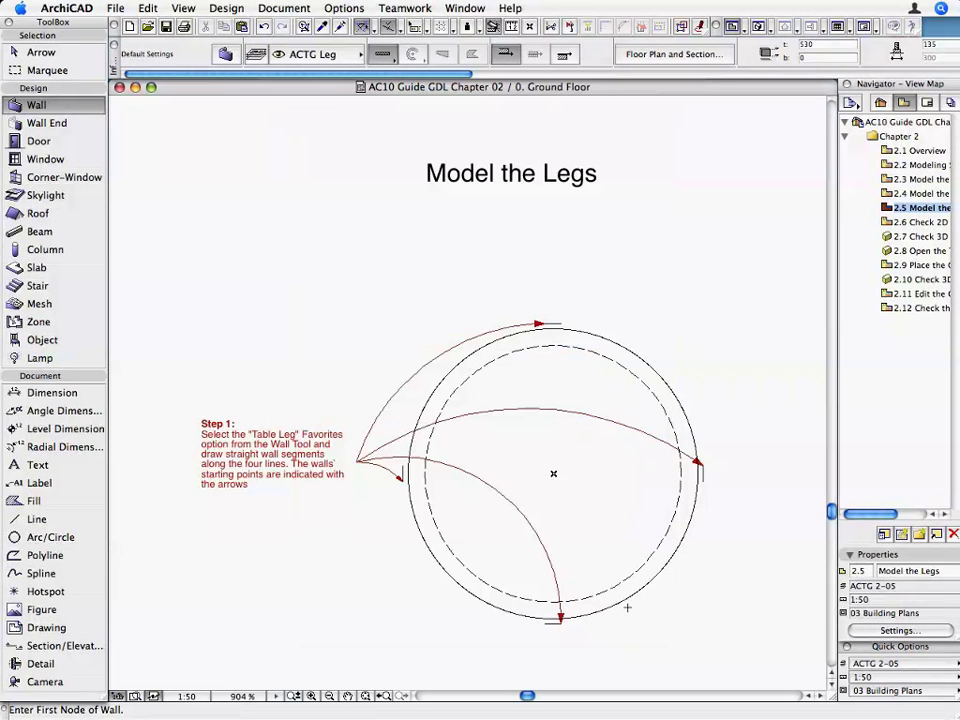
pyautogui.scroll(3, 574, 483)
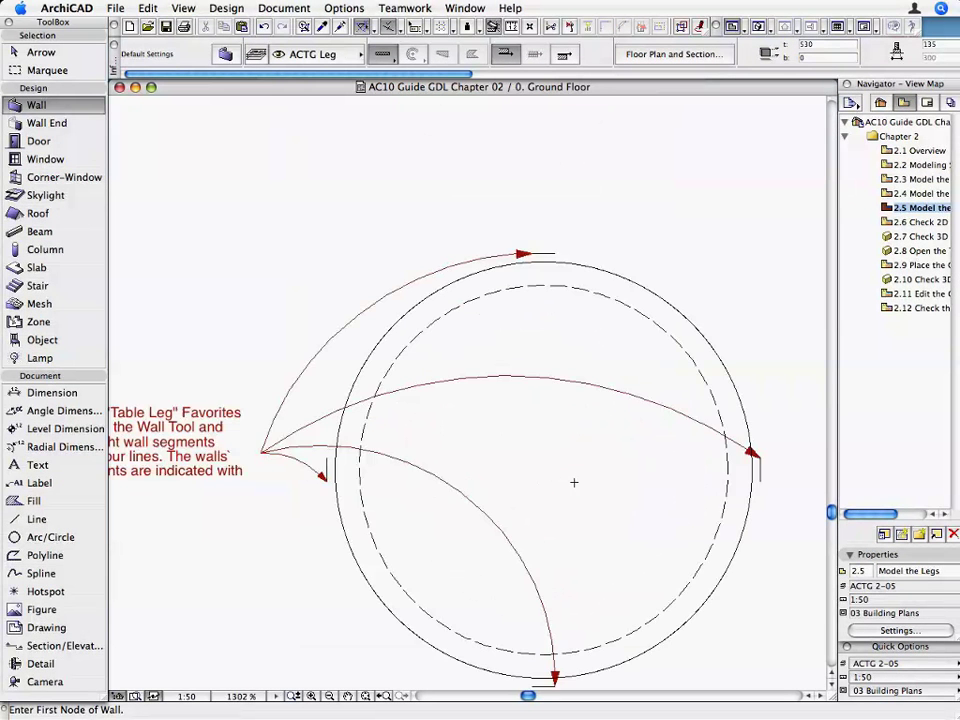
pyautogui.moveTo(568, 484); pyautogui.dragTo(475, 405, button='middle')
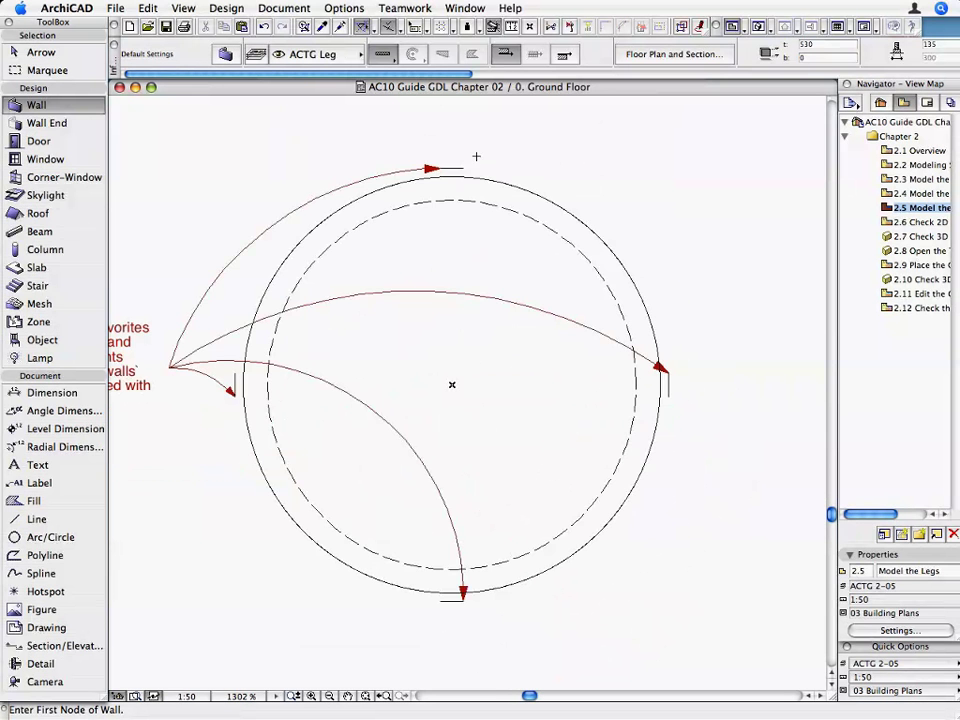